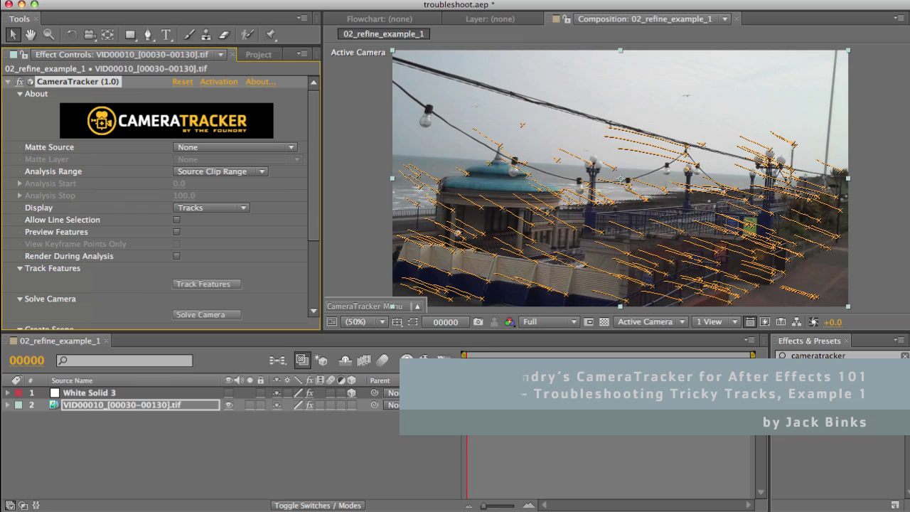
Scrub the beach clip up to frame 48, reading each feature track's lifetime and distance
left_click(525, 364)
mouse_move(524, 364)
left_mouse_down()
mouse_move(556, 372)
mouse_move(512, 365)
mouse_move(537, 365)
left_mouse_up()
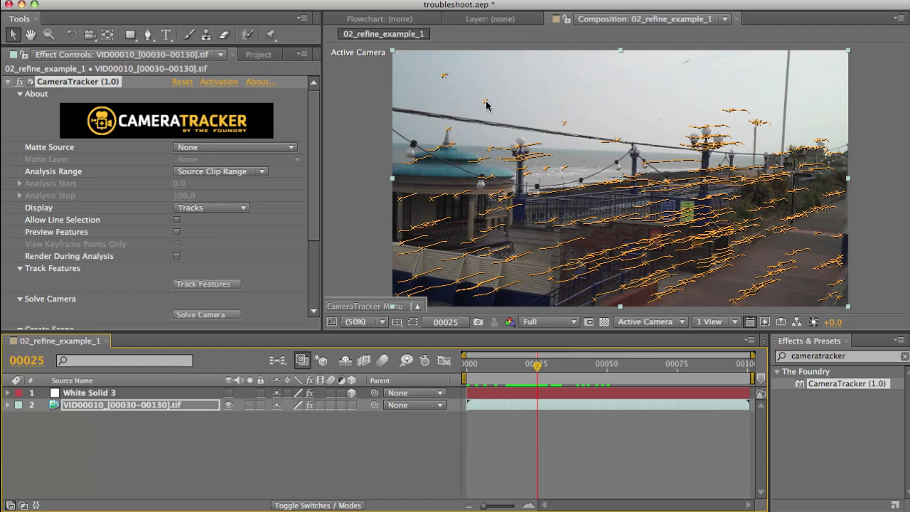
mouse_move(558, 162)
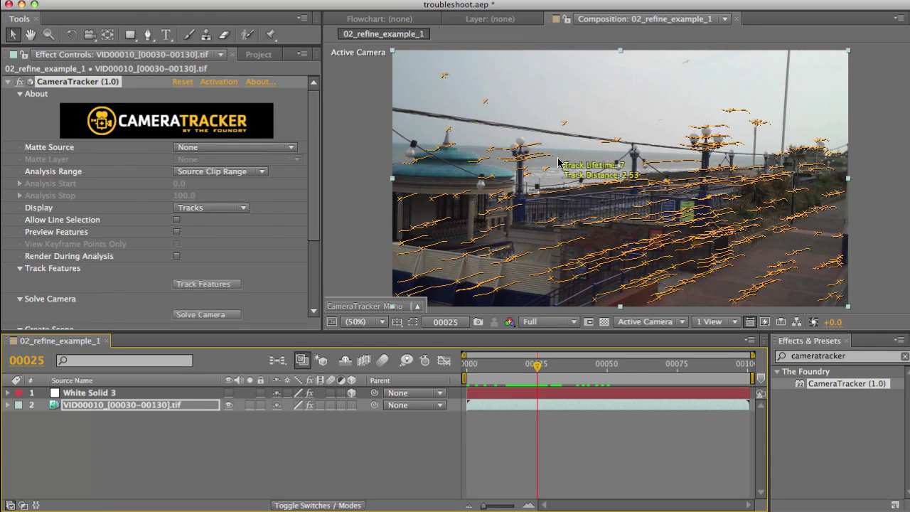
left_click_drag(549, 375, 599, 370)
mouse_move(551, 150)
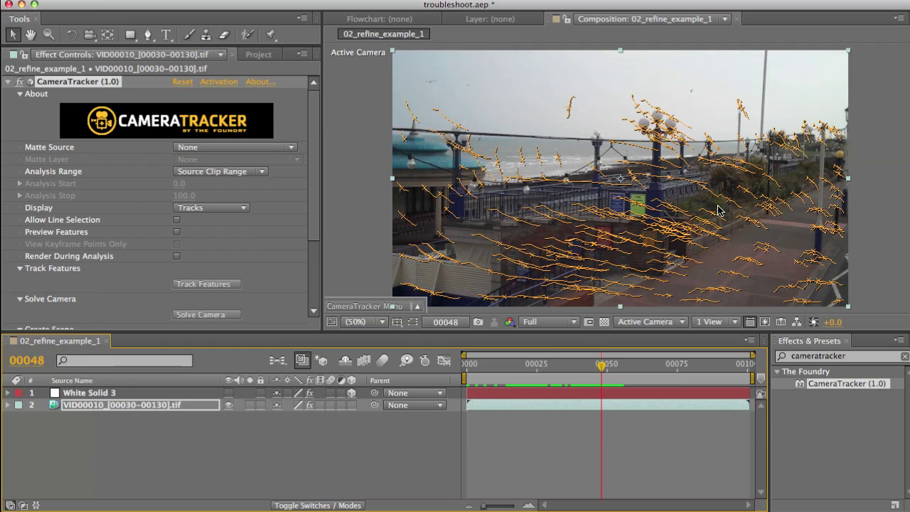
Duplicate the beach clip layer and delete CameraTracker from the copy
mouse_move(665, 261)
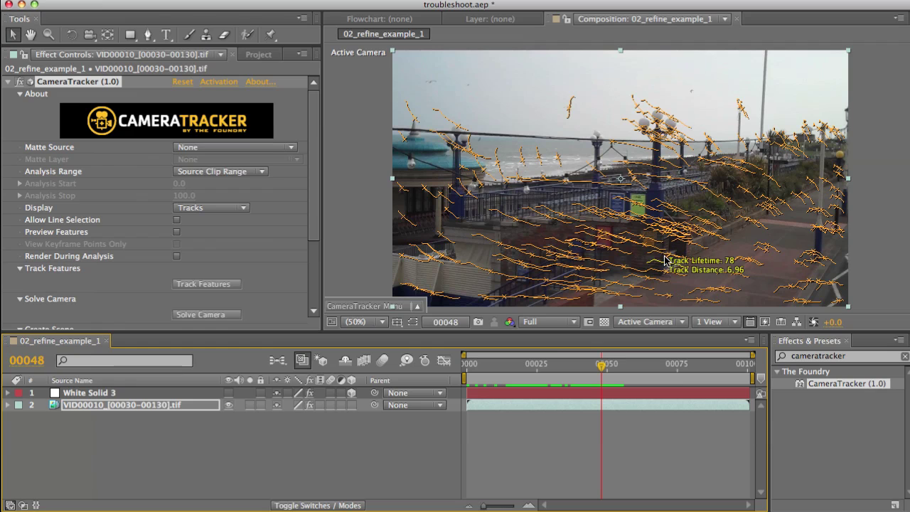
left_click(121, 410)
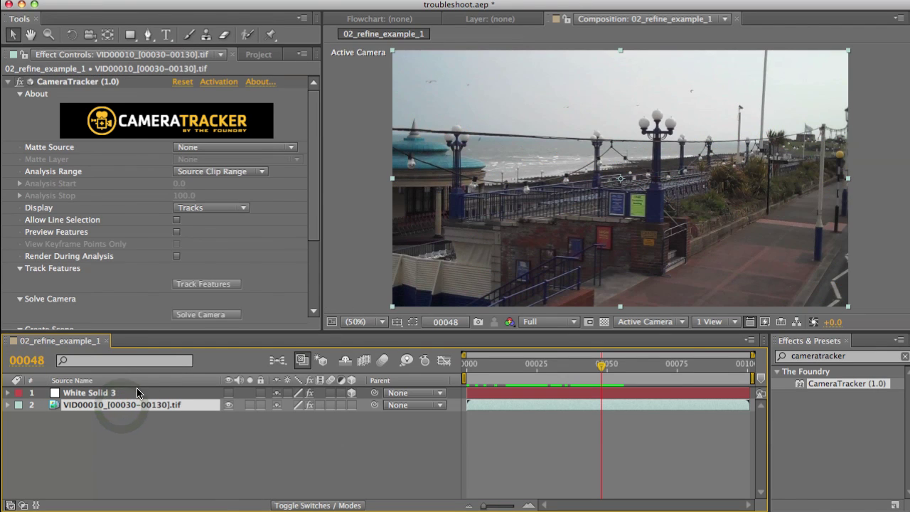
key("super+d")
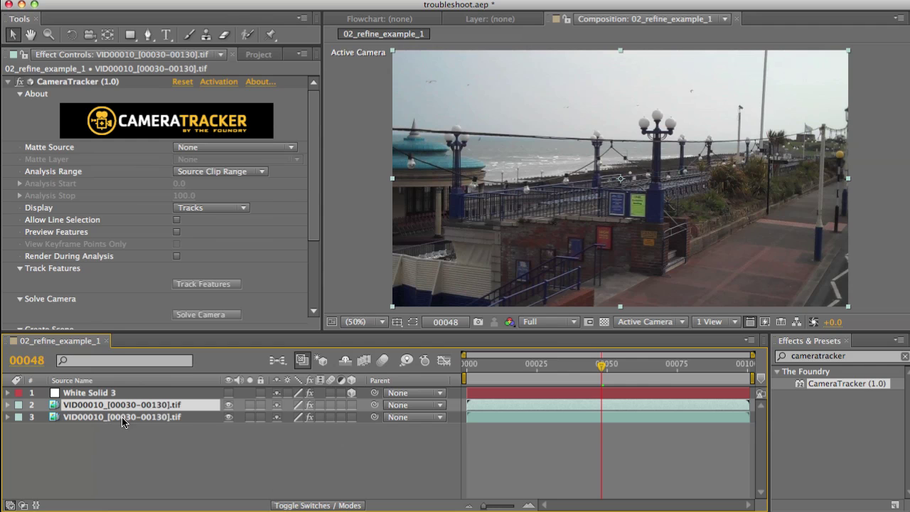
left_click(122, 419)
left_click(66, 83)
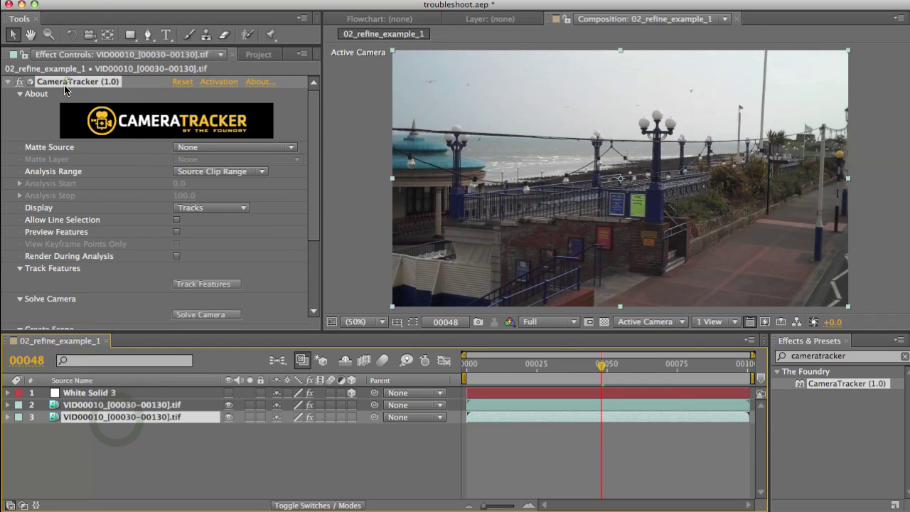
key("Delete")
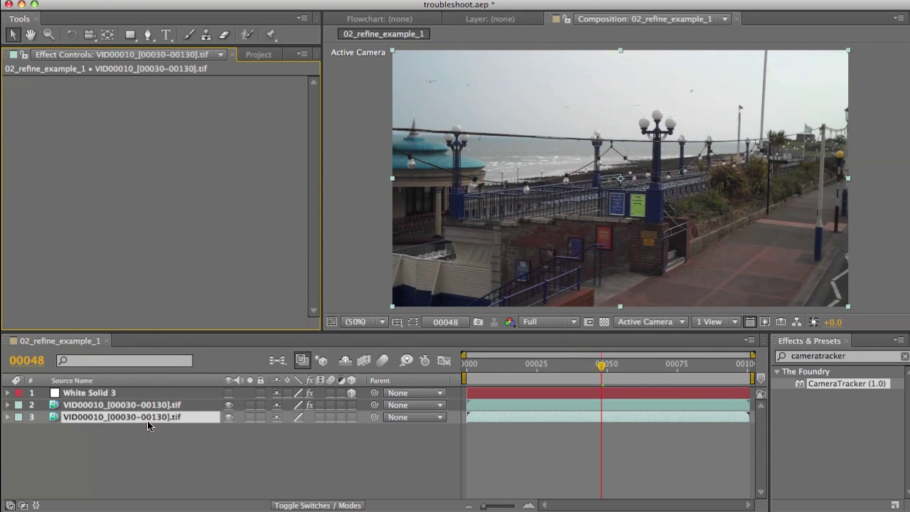
Find Luma Key via a 'luma' search and apply it to the duplicate layer
left_click(846, 357)
key("super+a")
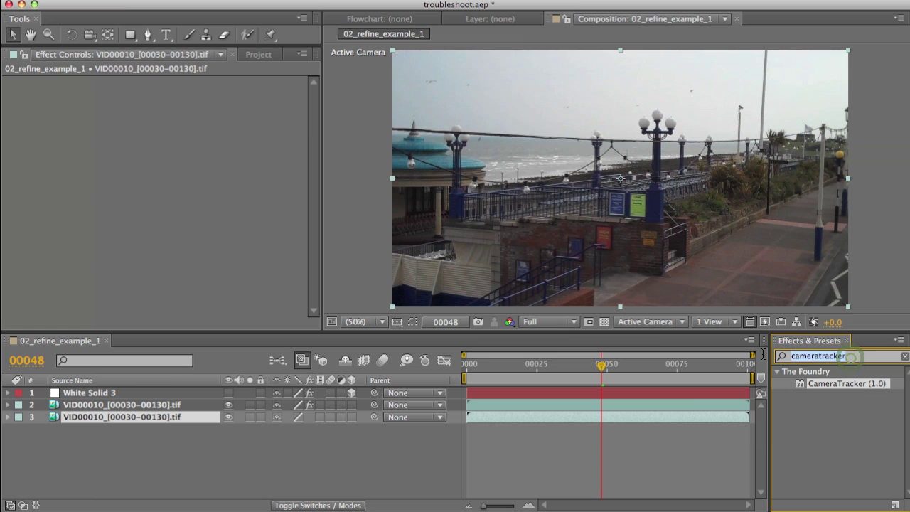
type("luma")
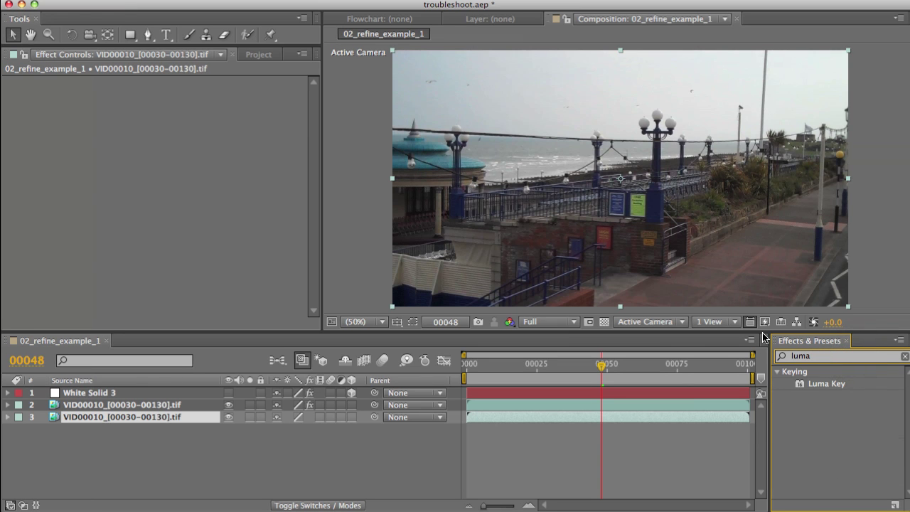
left_click_drag(803, 382, 625, 213)
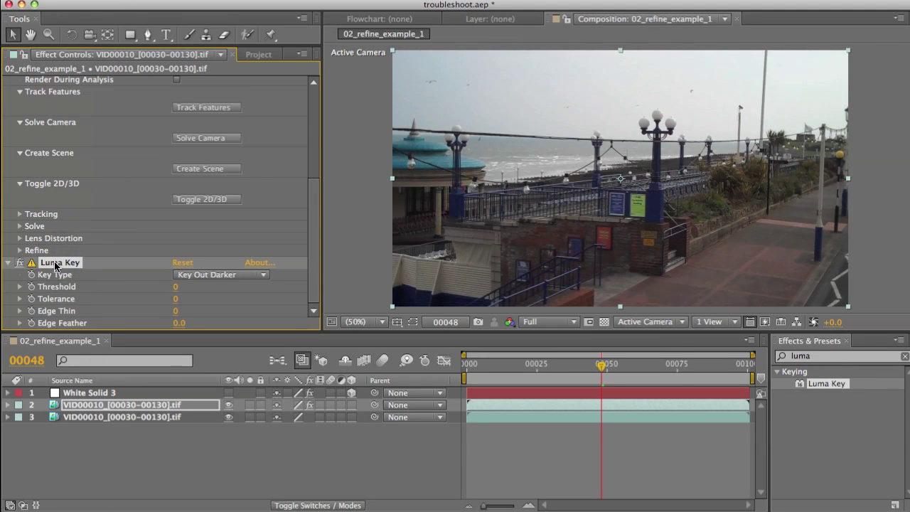
key("Delete")
left_click(121, 418)
key("ctrl+v")
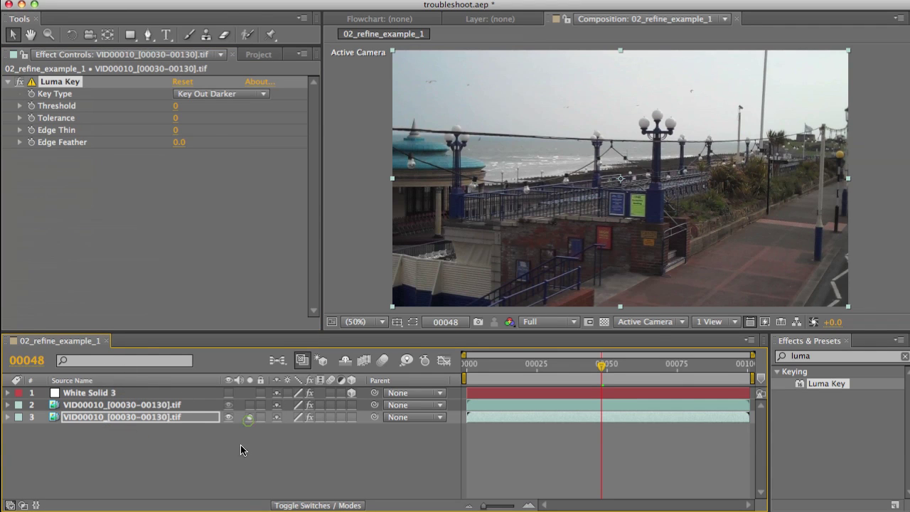
Switch Luma Key to Key Out Brighter with Threshold 83, Tolerance 9 and Edge Thin 1
left_click(179, 95)
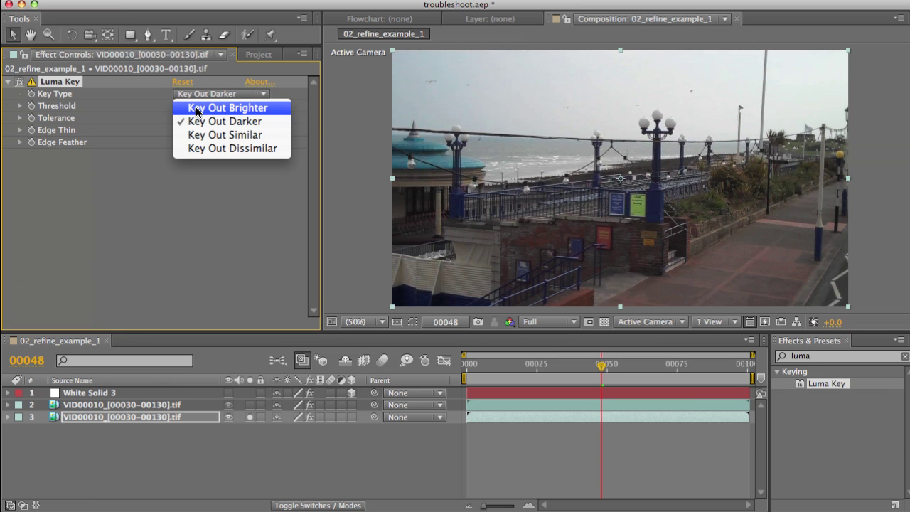
left_click(207, 113)
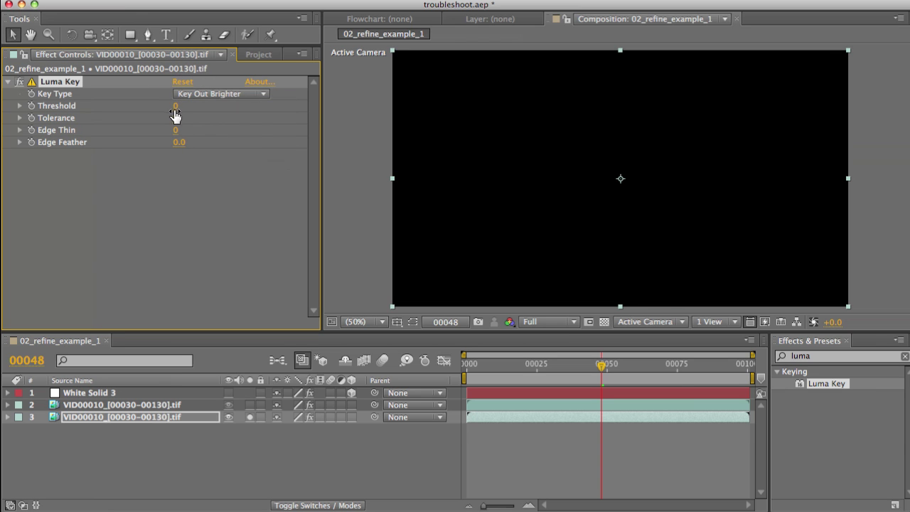
left_click_drag(198, 108, 234, 105)
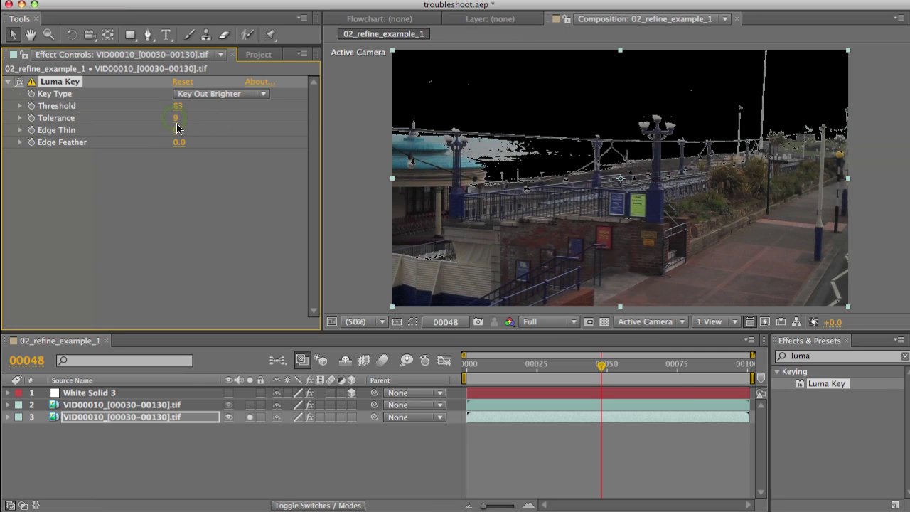
left_click_drag(180, 133, 176, 139)
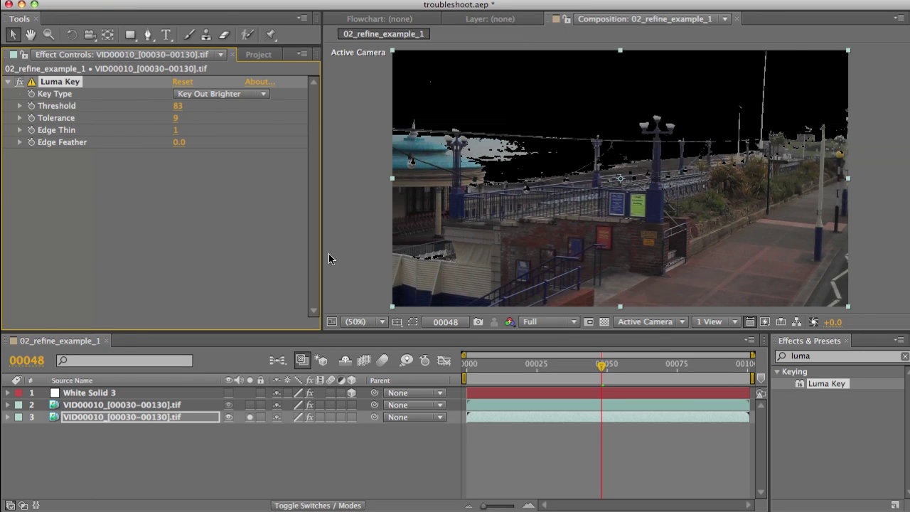
left_click(117, 418)
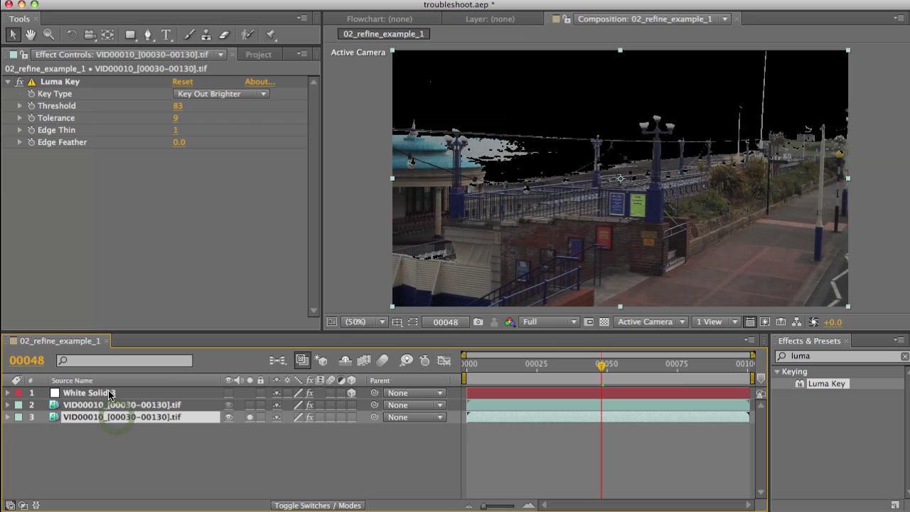
Pre-compose the keyed duplicate layer into Comp 2, moving all attributes
key("super+shift+c")
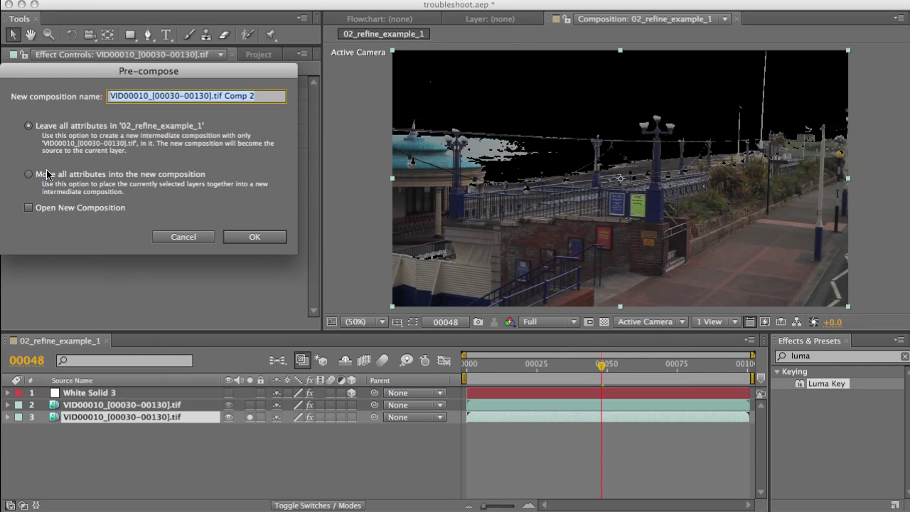
left_click(46, 174)
left_click(255, 238)
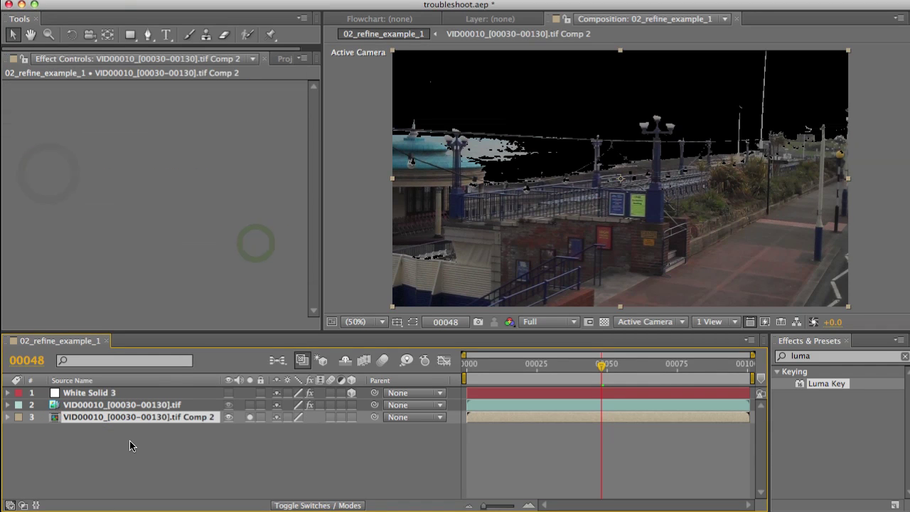
Set the original layer's CameraTracker matte layer to Comp 2 and enable Preview Features
left_click(104, 404)
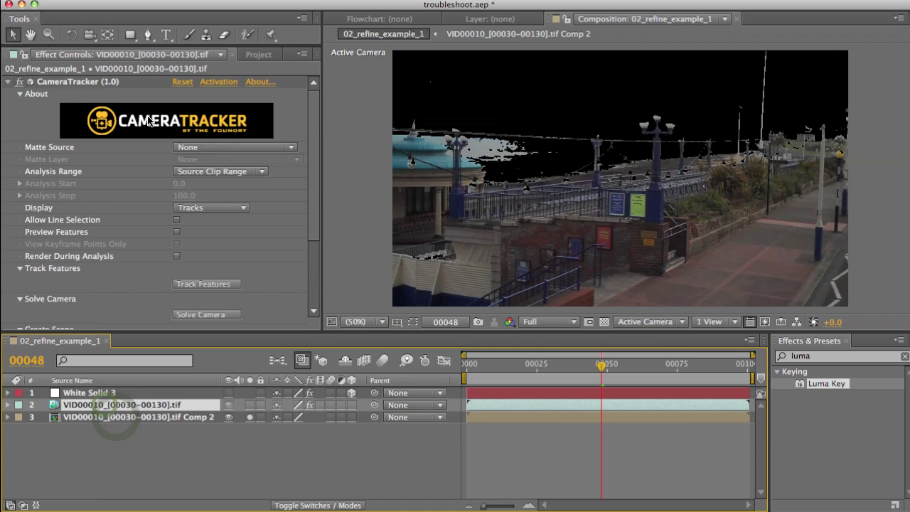
left_click(213, 147)
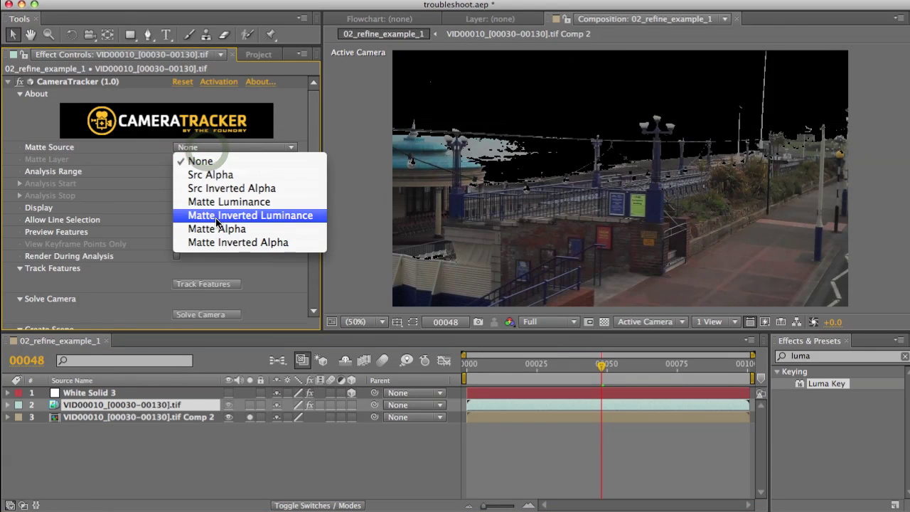
key("Escape")
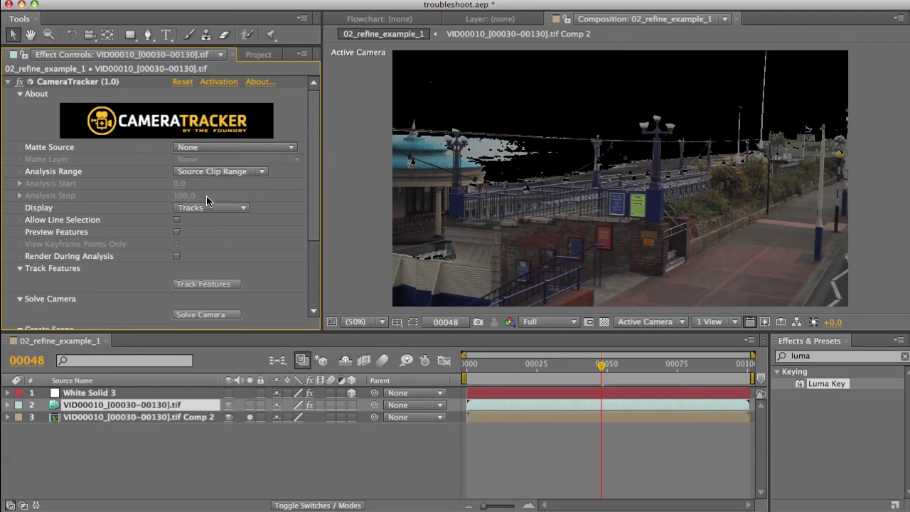
left_click(203, 159)
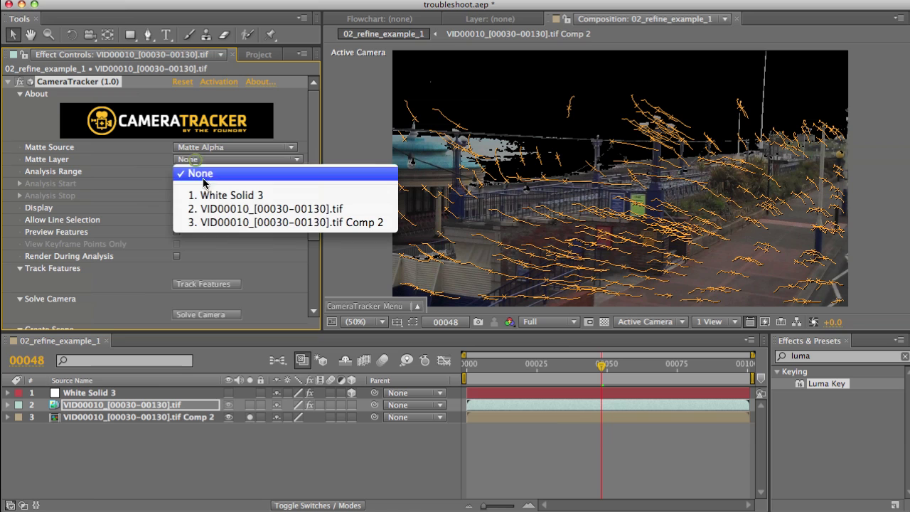
left_click(230, 222)
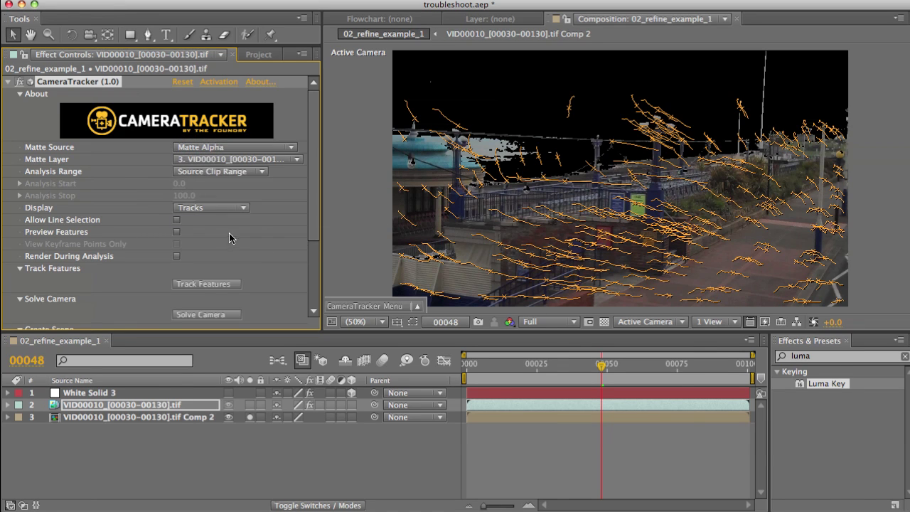
left_click(176, 232)
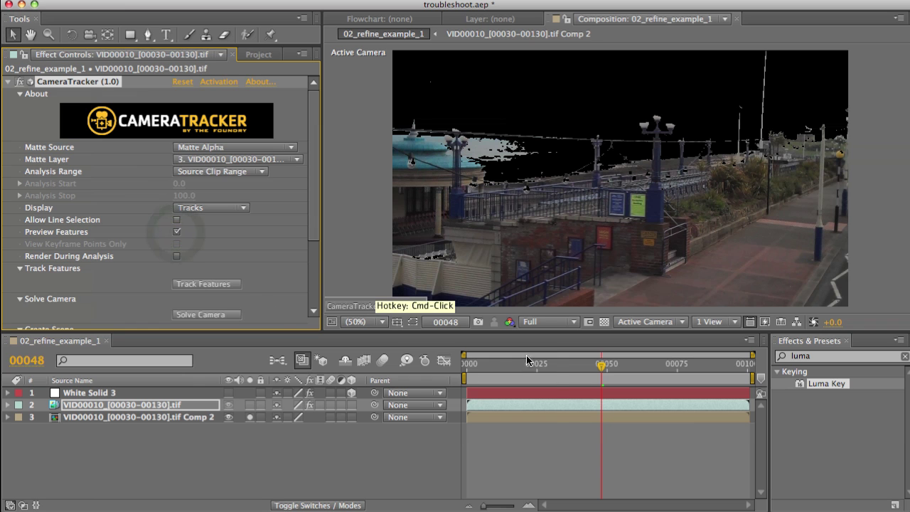
Hide the Comp 2 layer at frame 36 and set Matte Source to Matte Inverted Alpha
left_click(567, 366)
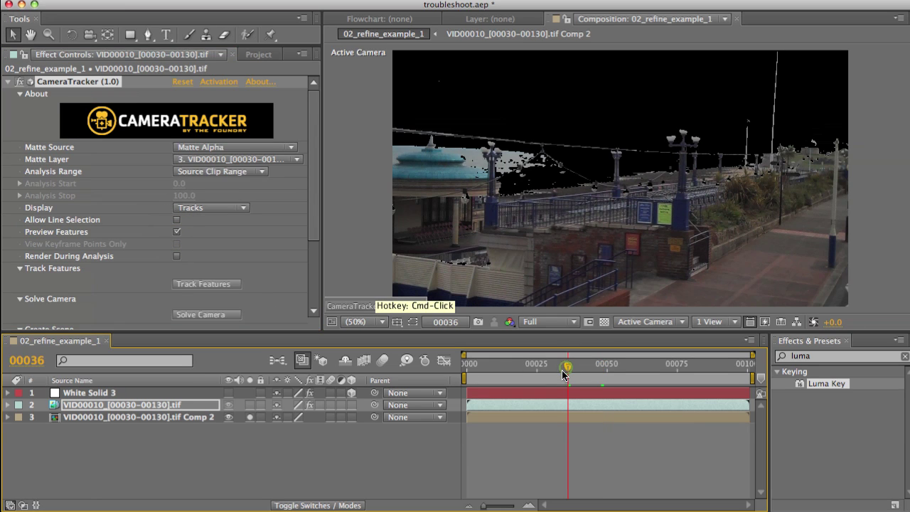
left_click(249, 416)
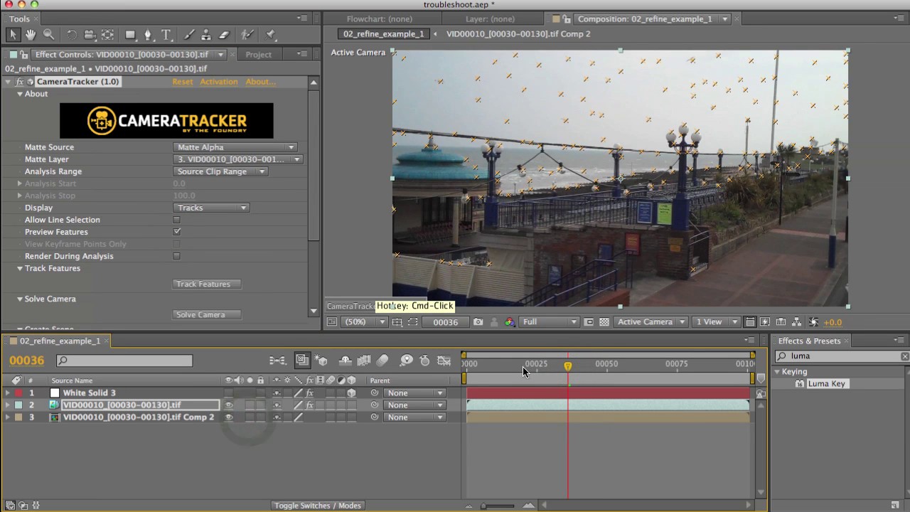
left_click(206, 147)
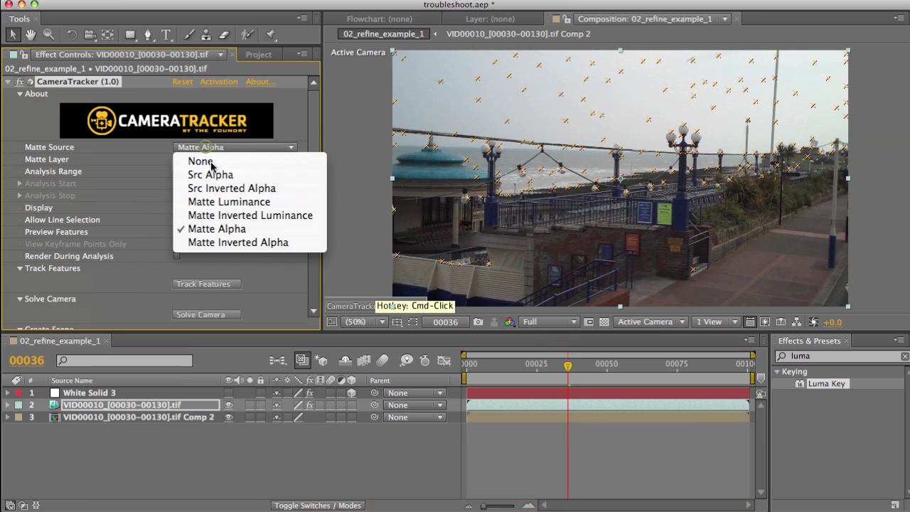
left_click(220, 246)
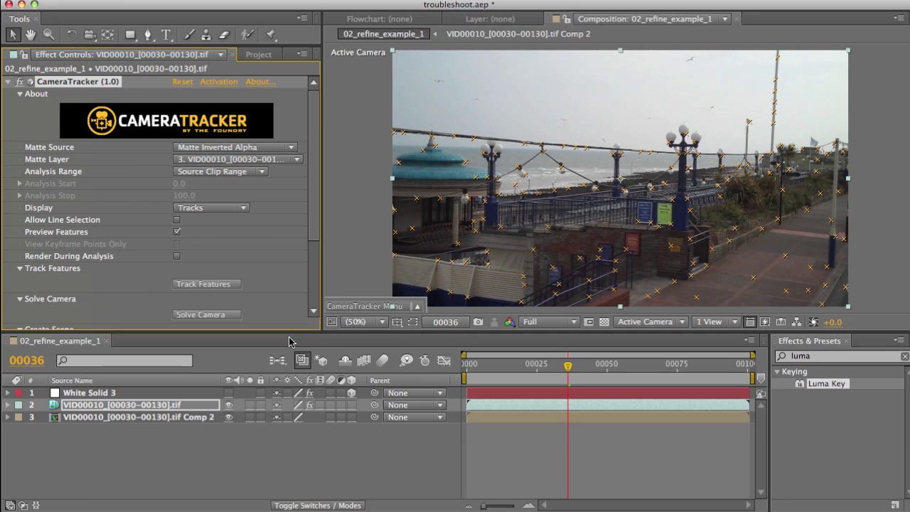
Re-track features over the old data and solve the camera to a 0.949-pixel error
left_click(200, 284)
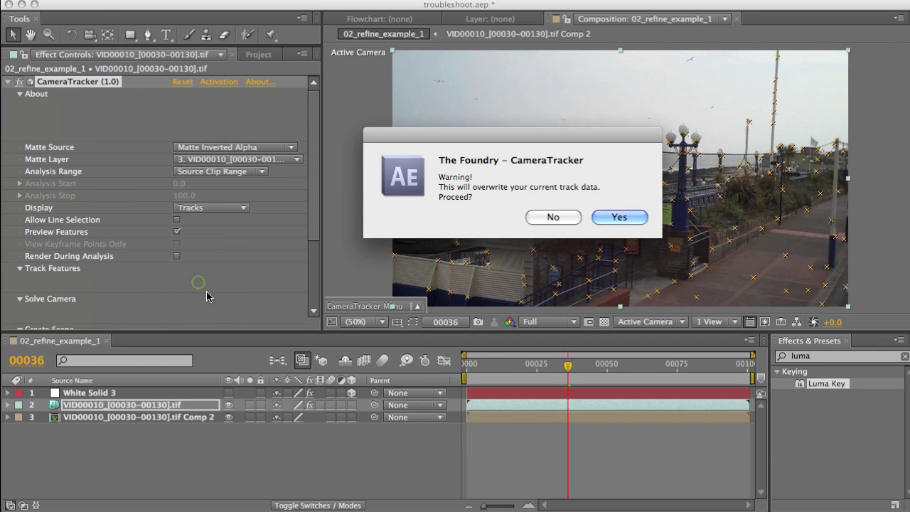
left_click(619, 216)
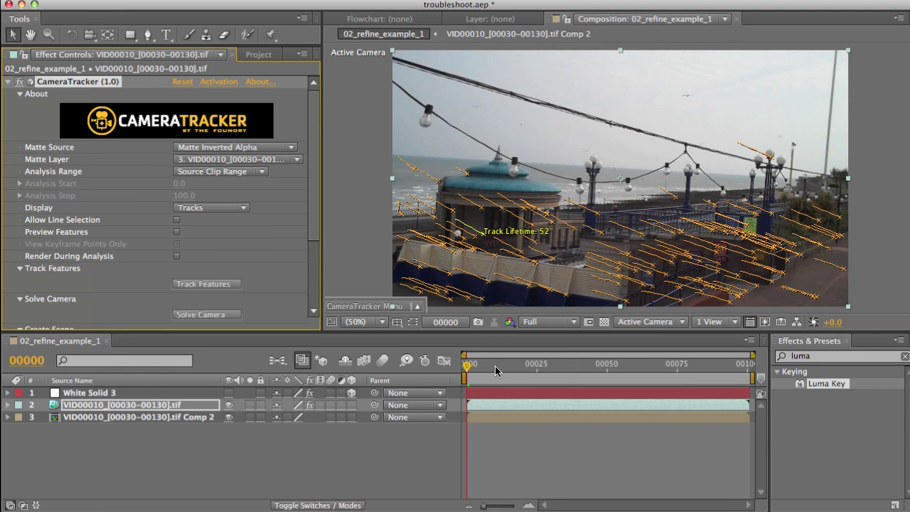
left_click_drag(495, 365, 553, 366)
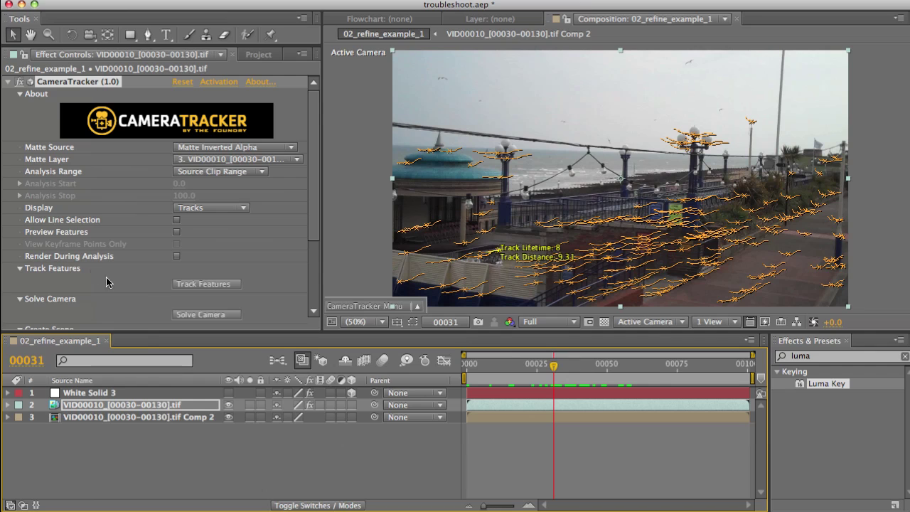
left_click(200, 316)
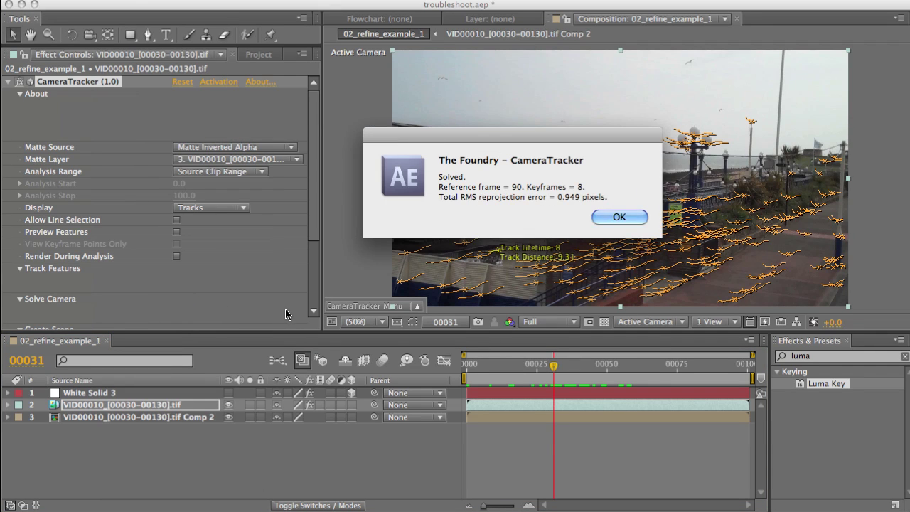
left_click(609, 218)
Show the footage layer's Refine statistics (174 points, 0.95 error) with the per-frame error graph
left_click_drag(552, 364, 584, 383)
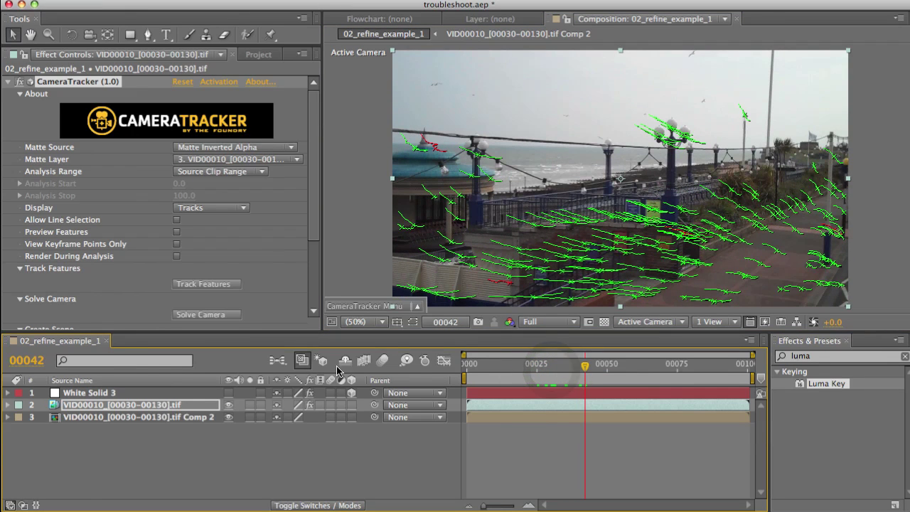
left_click(107, 405)
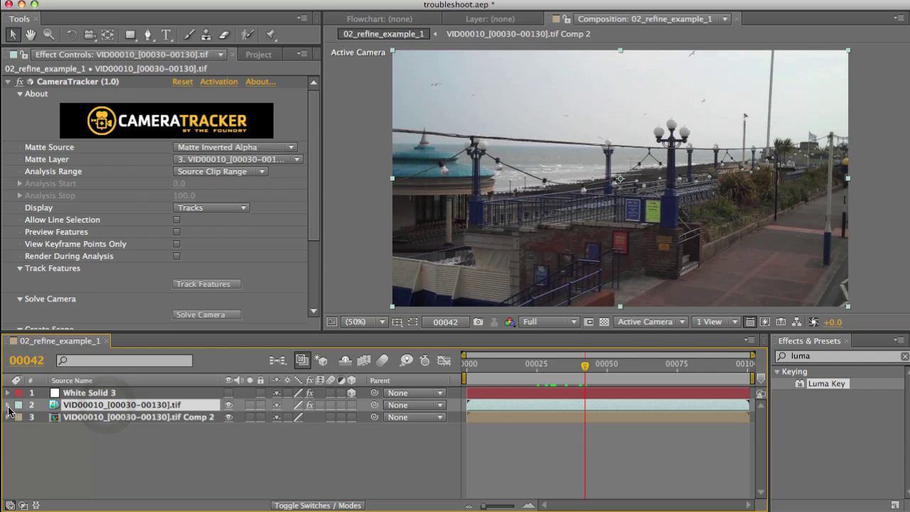
left_click(8, 404)
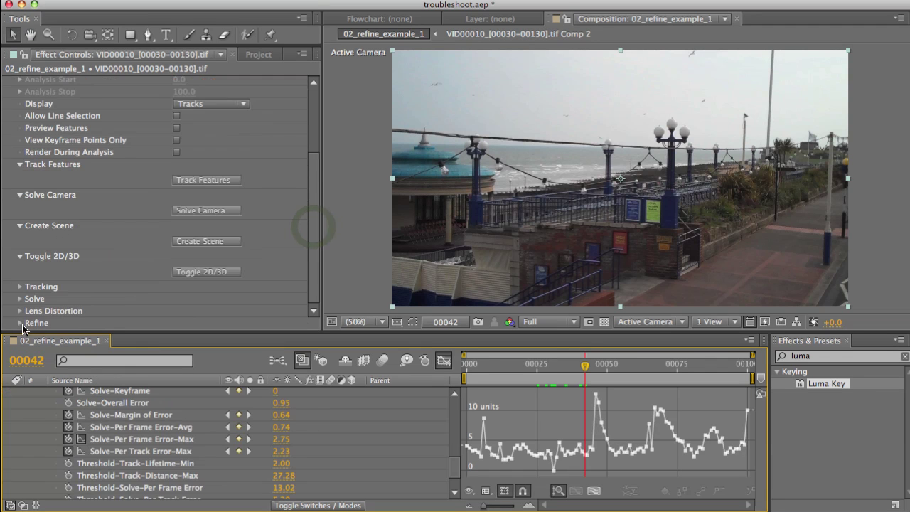
scroll(221, 268, "down", 5)
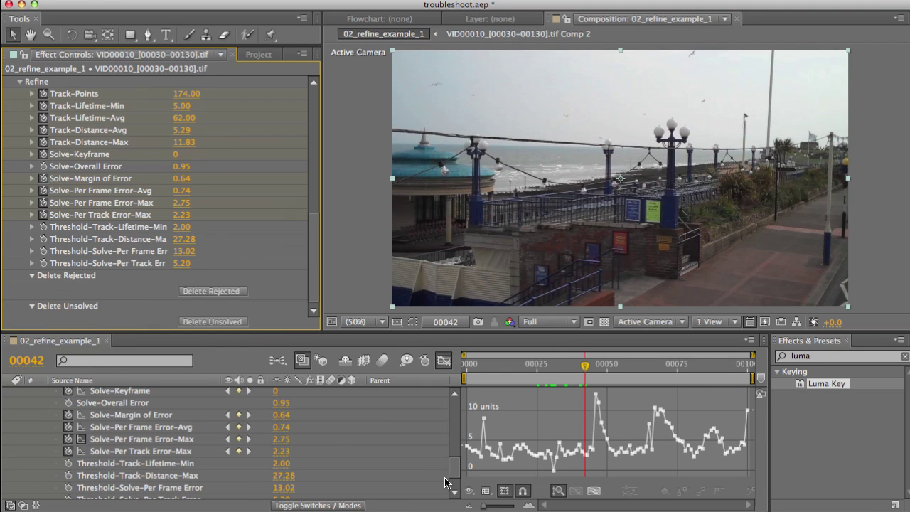
Lower Threshold-Solve-Per Frame Error to 8.94 on the error graph
left_click_drag(453, 471, 432, 468)
left_click(170, 461)
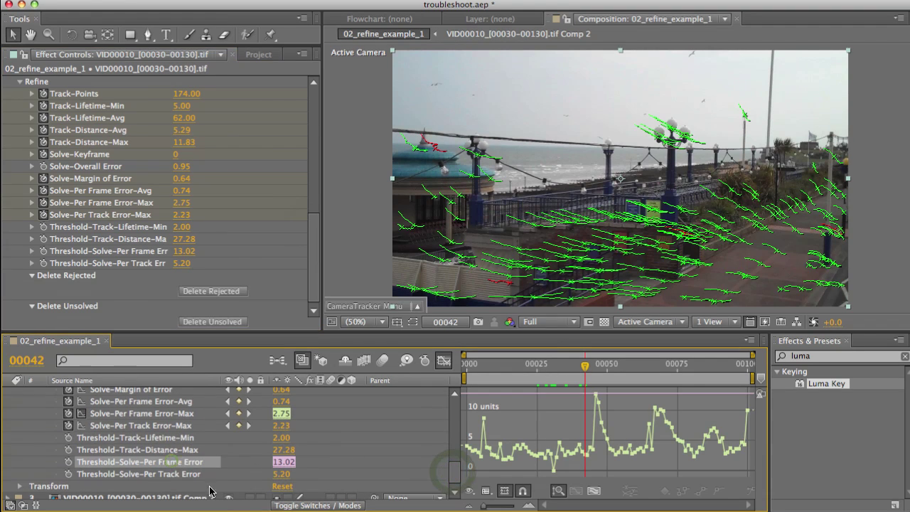
left_click_drag(279, 463, 16, 484)
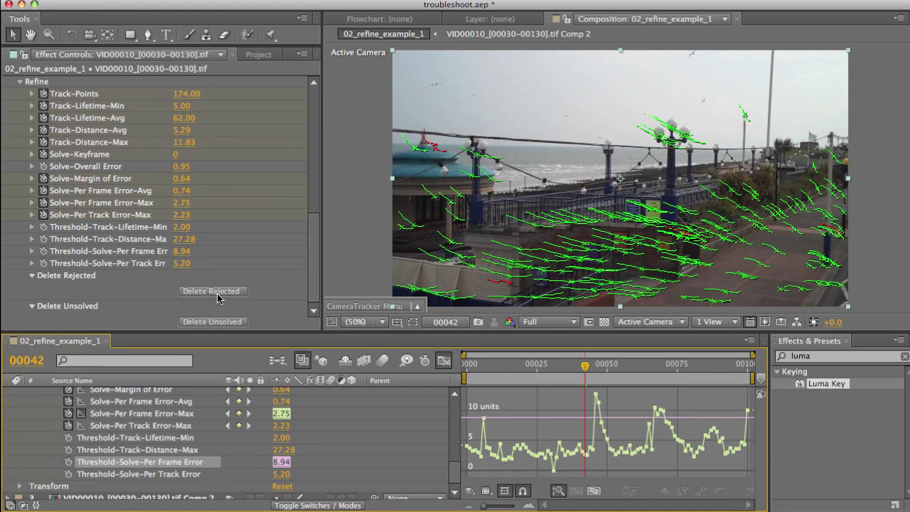
Graph only per-track error and lower Threshold-Solve-Per Track Error from 5.20 to 3.22
left_click(100, 425)
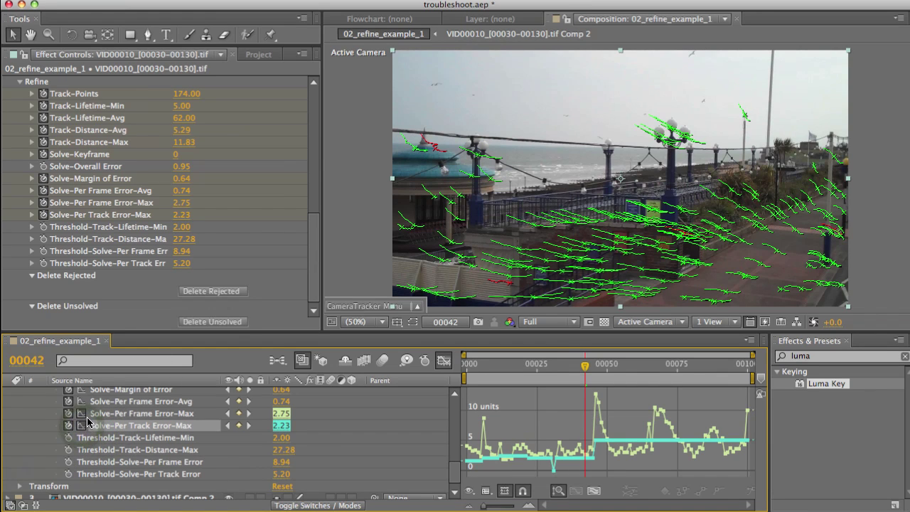
left_click(82, 413)
left_click(141, 474)
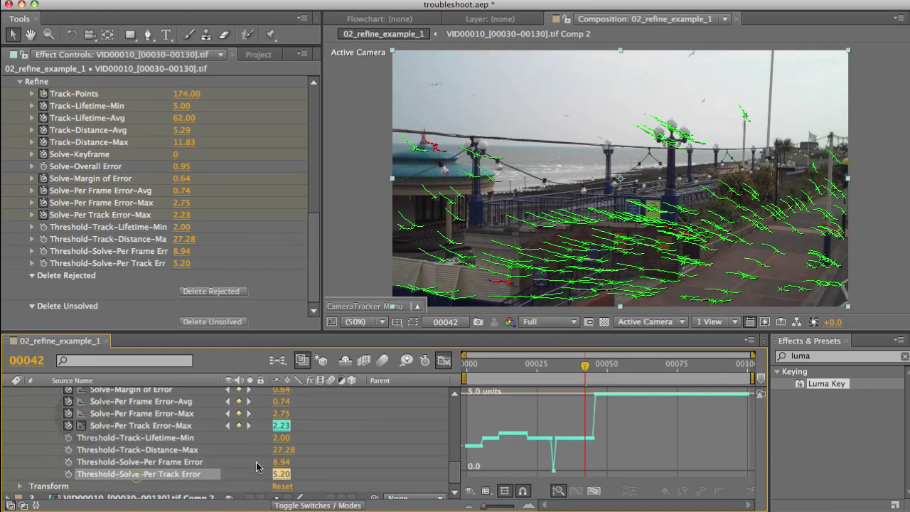
left_click_drag(265, 471, 169, 474)
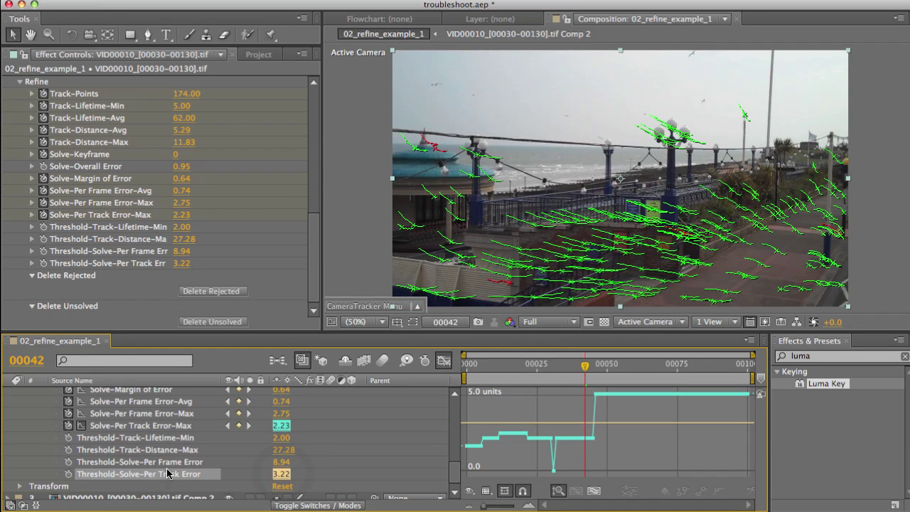
Delete the tracks rejected by the new thresholds
left_click(210, 292)
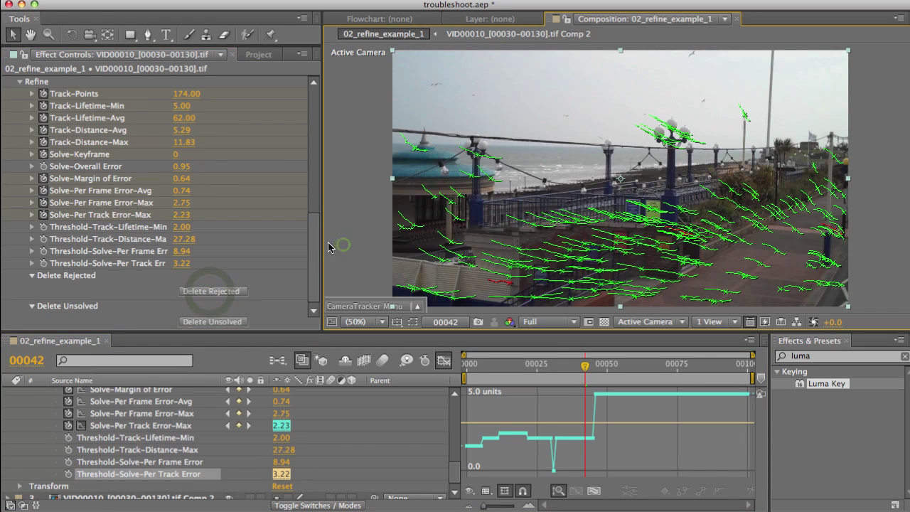
left_click(343, 244)
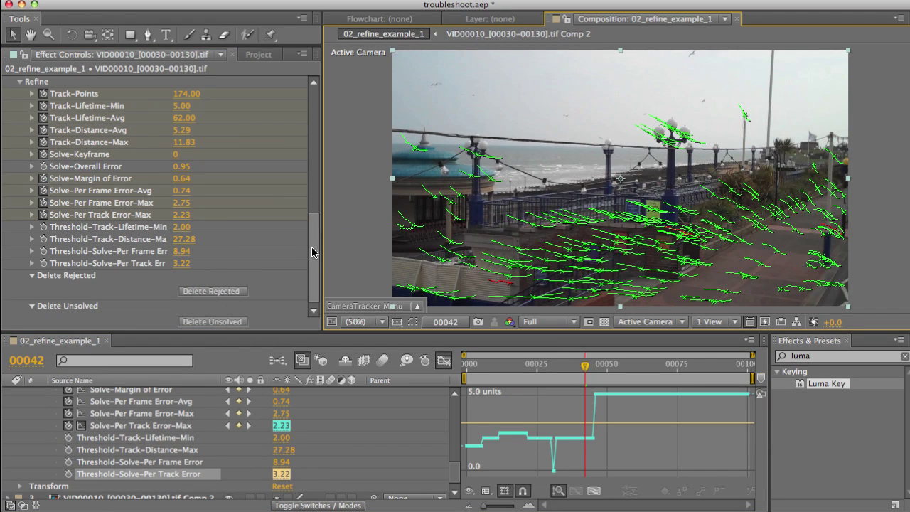
left_click_drag(314, 257, 314, 210)
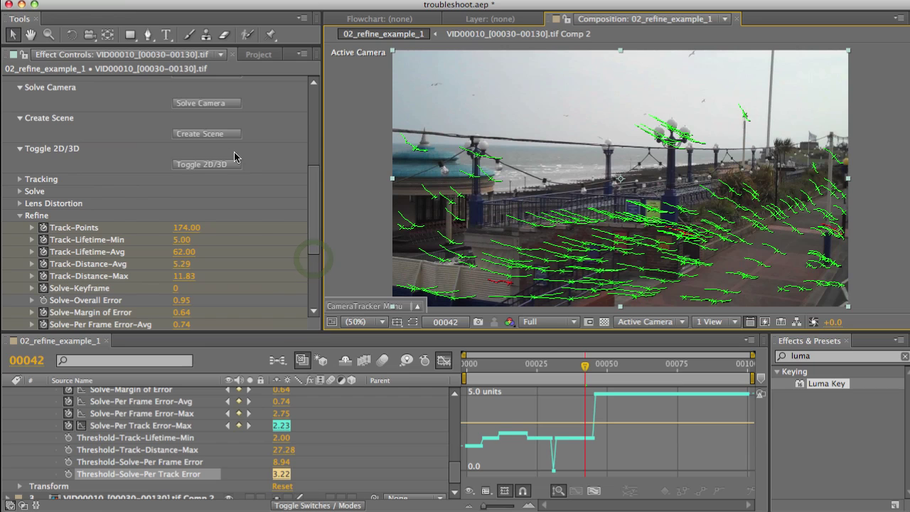
Accept the re-solve so Refine shows 173 track points and a 0.89 overall error
left_click(200, 107)
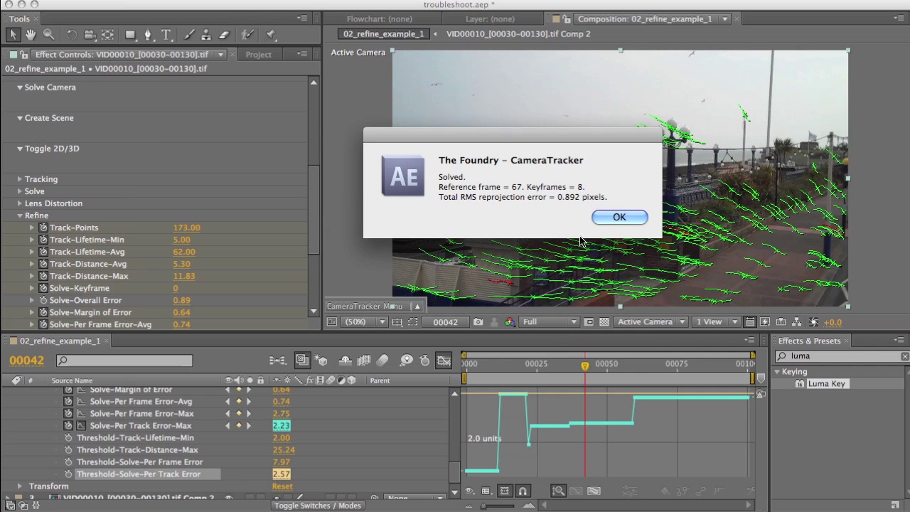
left_click(608, 218)
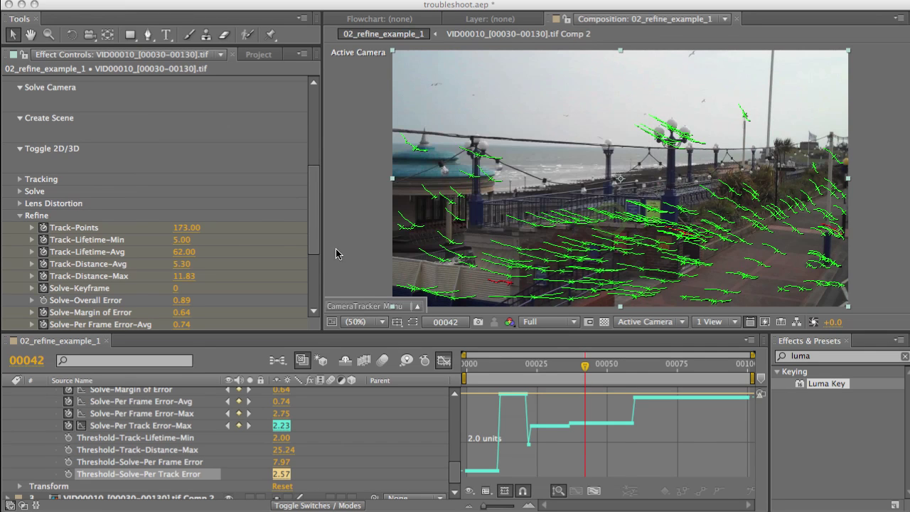
left_click(312, 245)
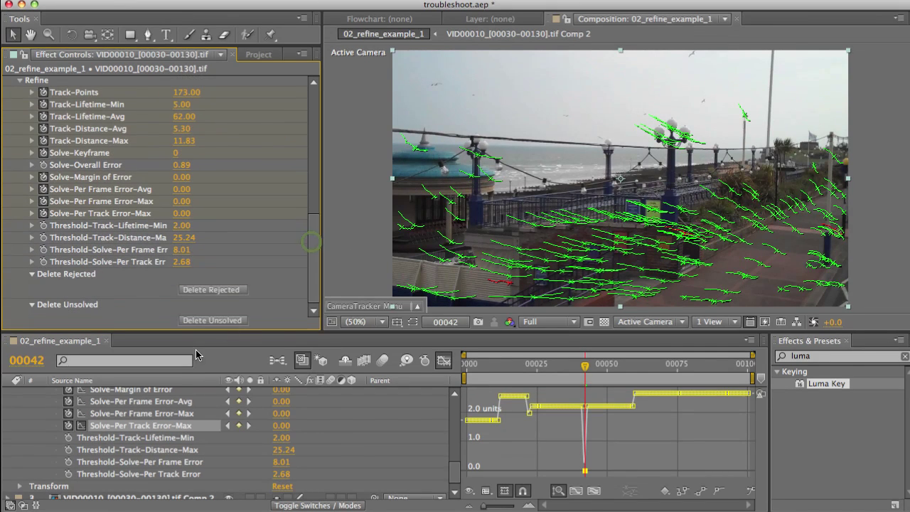
scroll(213, 427, "up", 10)
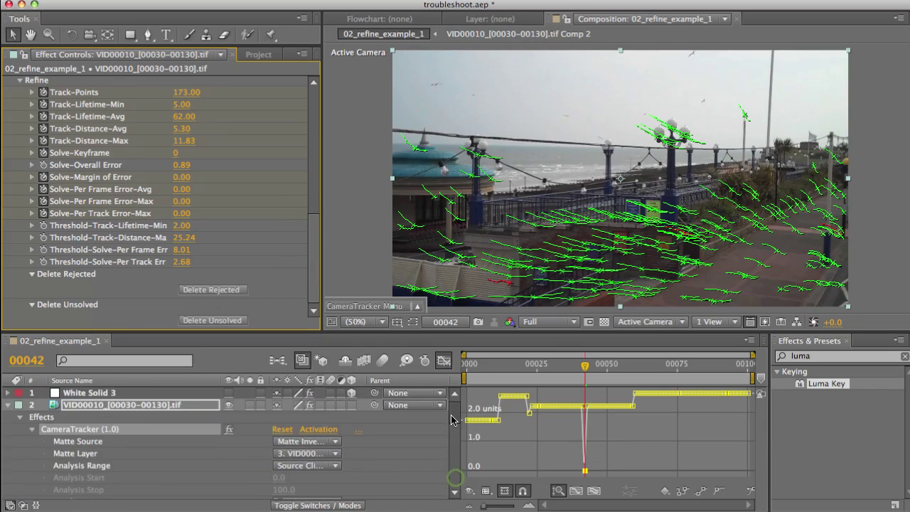
scroll(42, 419, "down", 1)
scroll(36, 411, "up", 1)
Turn on White Solid 3's visibility and redisplay the VID00010 layer's CameraTracker tracks
left_click(20, 416)
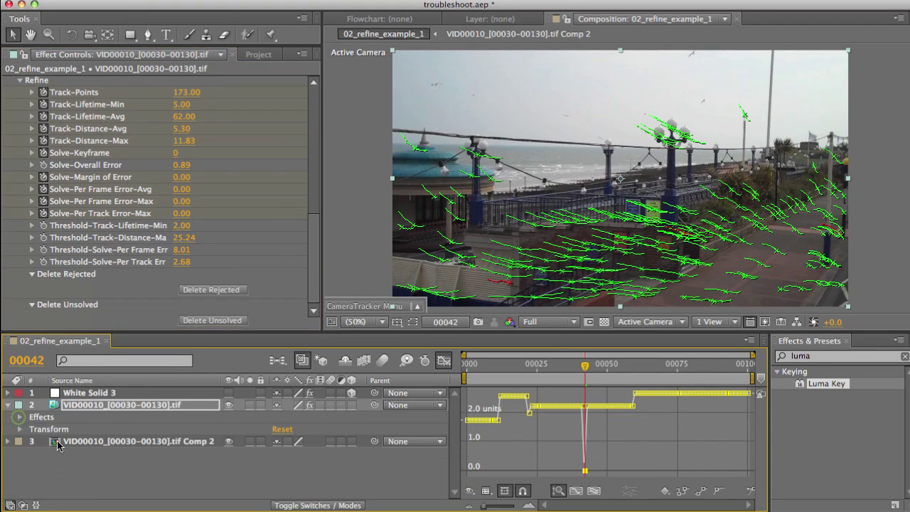
left_click(74, 394)
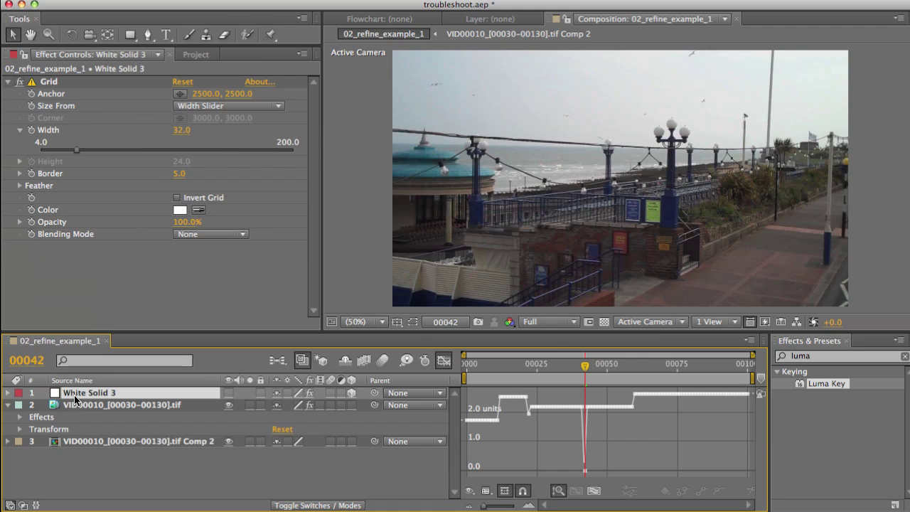
left_click(228, 393)
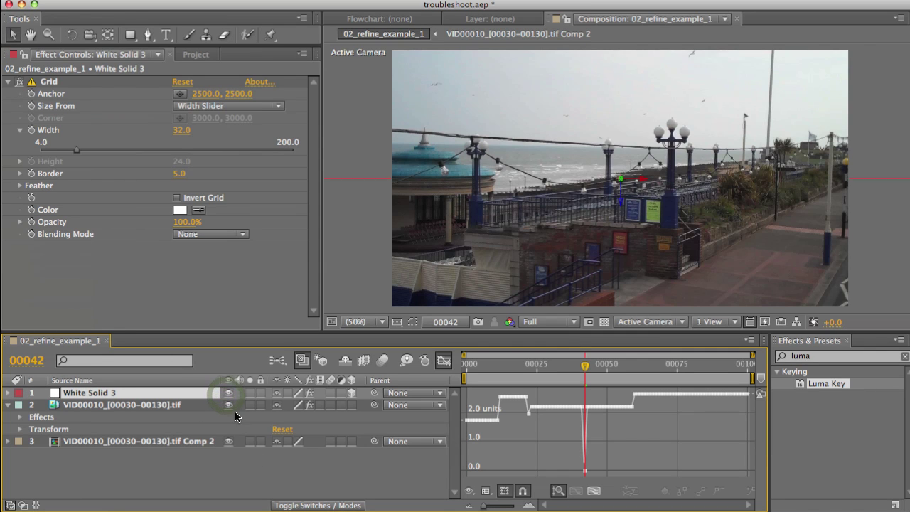
left_click(126, 404)
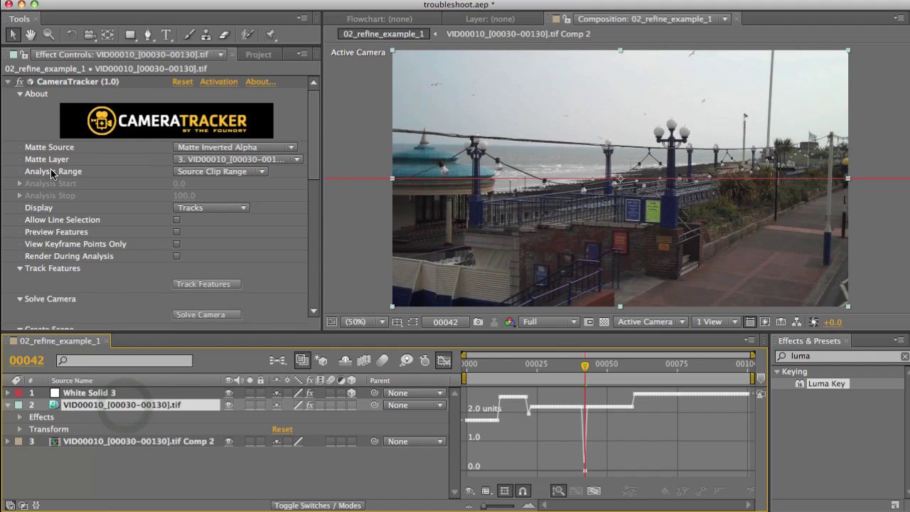
left_click(76, 81)
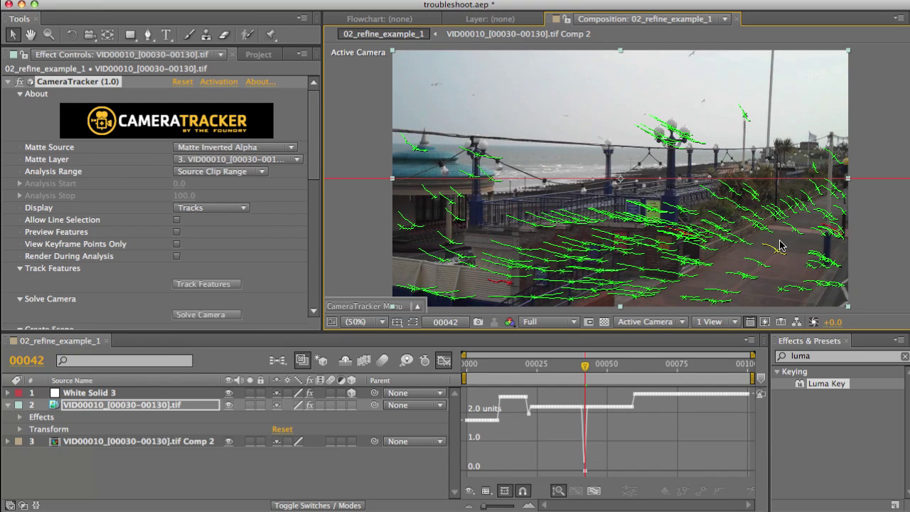
Set the ground plane and its X axis from selected promenade track points
right_click(779, 245)
mouse_move(828, 270)
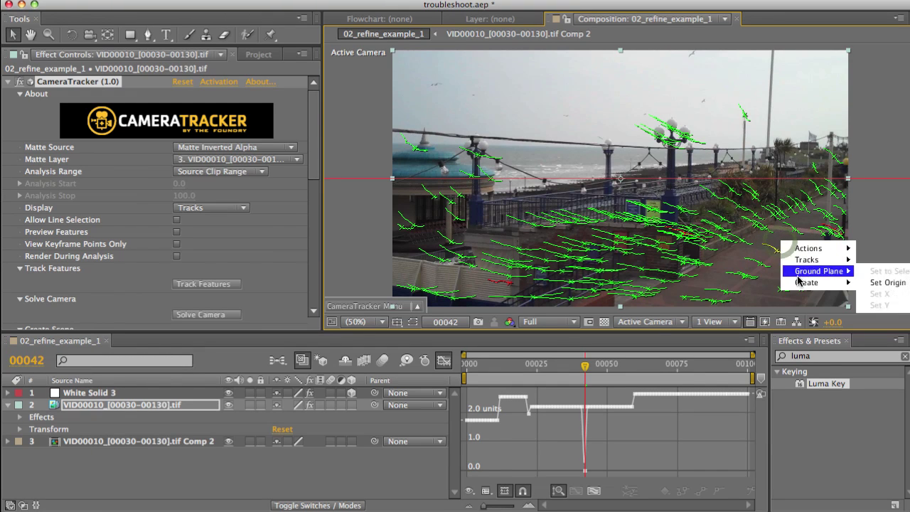
left_click(872, 282)
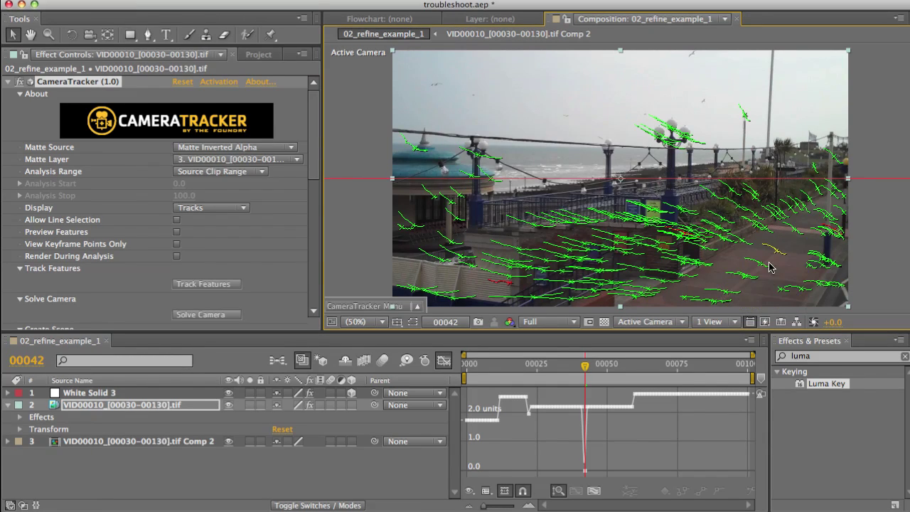
right_click(693, 197)
mouse_move(732, 225)
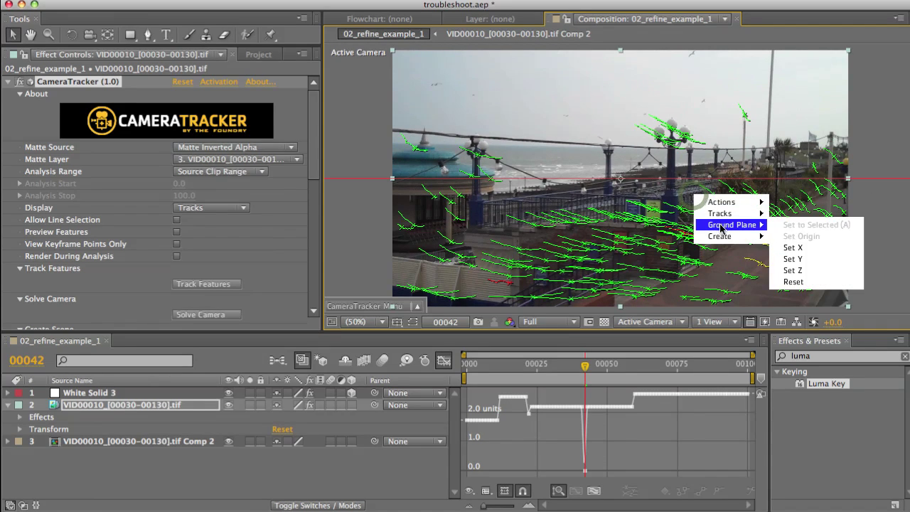
left_click(785, 250)
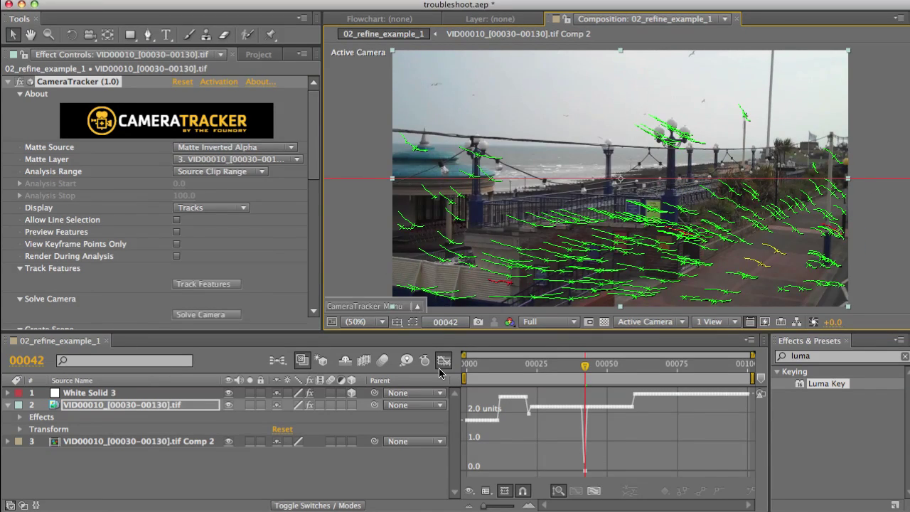
Create the tracked camera and null scene so the White Solid 3 grid lies on the pier
left_click(113, 393)
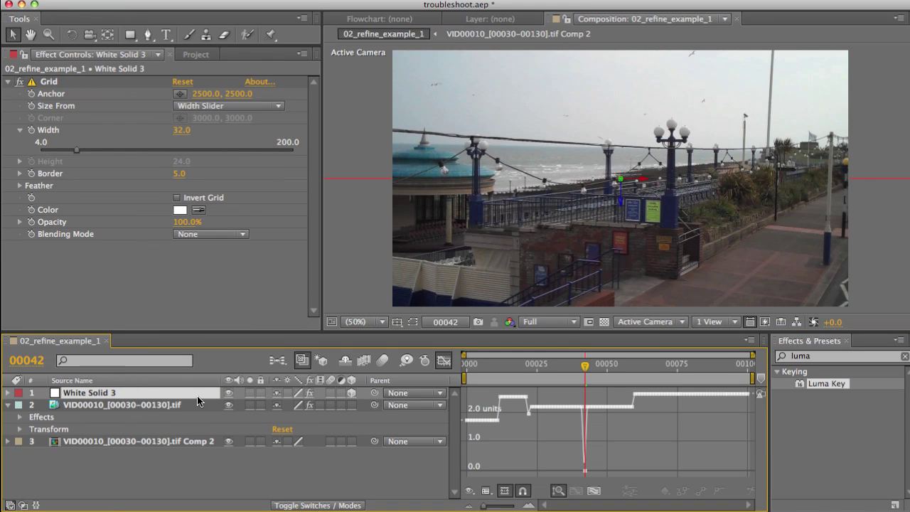
left_click(146, 406)
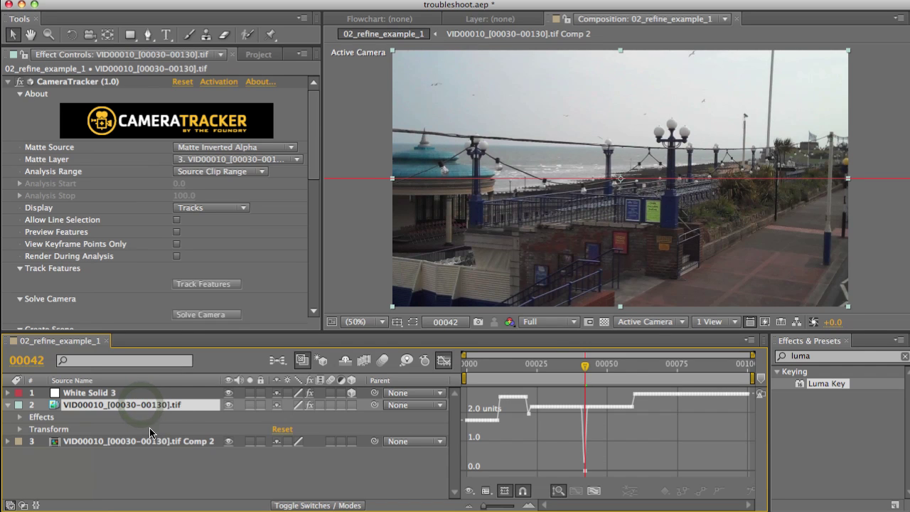
left_click_drag(309, 169, 311, 211)
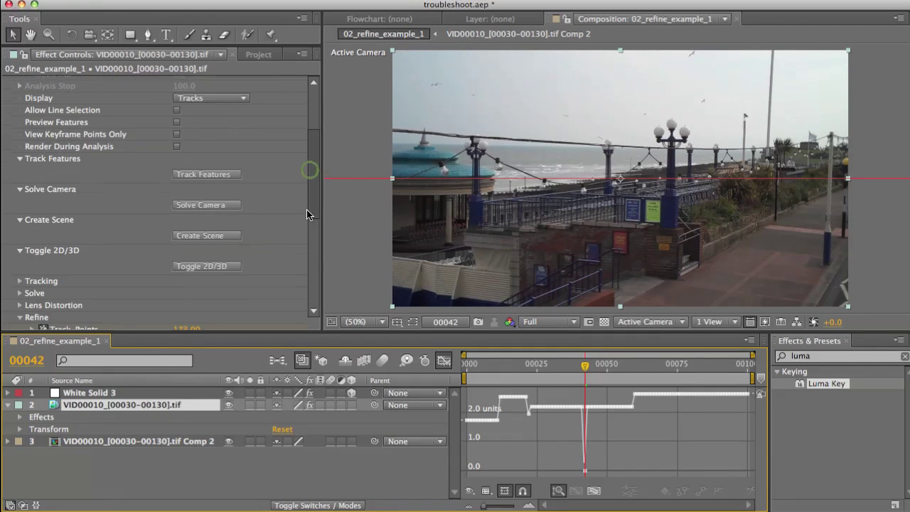
left_click(202, 231)
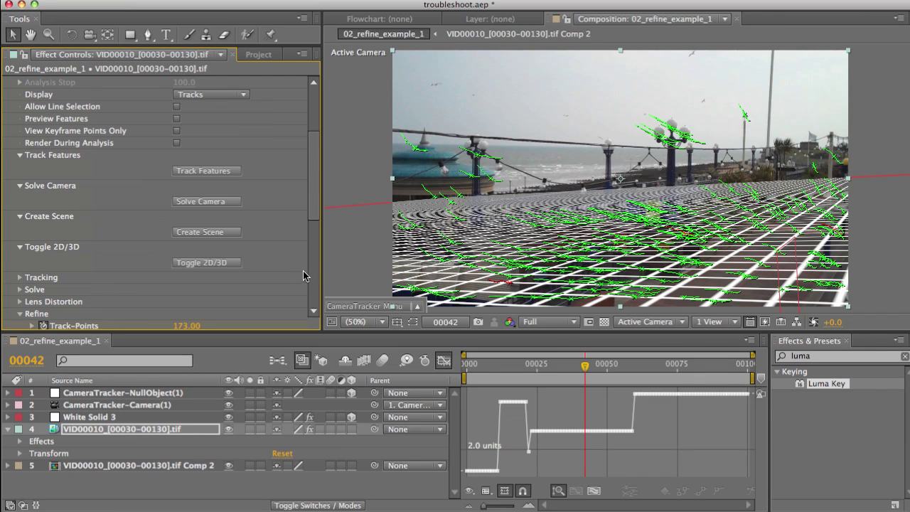
Tilt the CameraTracker null's X Rotation to -4.0° so the white grid sits on the pier ground
left_click(127, 404)
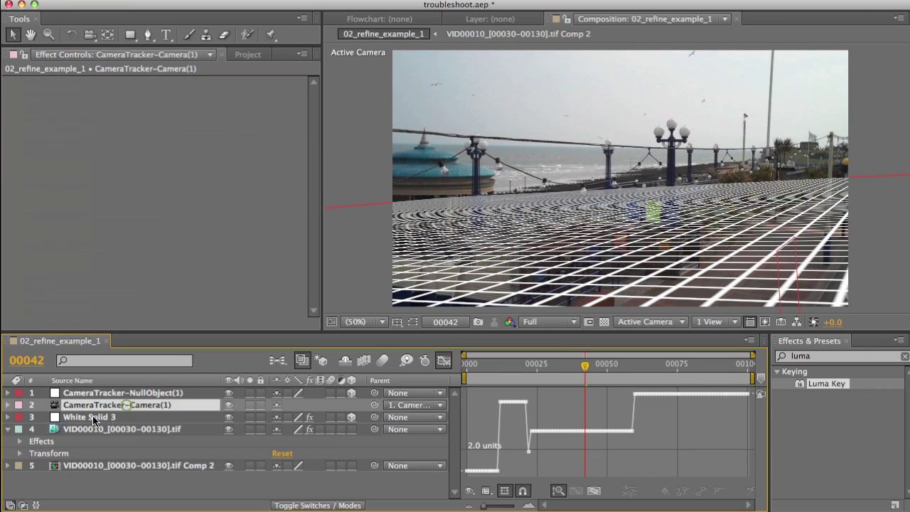
left_click(92, 417)
key("r")
left_click(122, 392)
key("r")
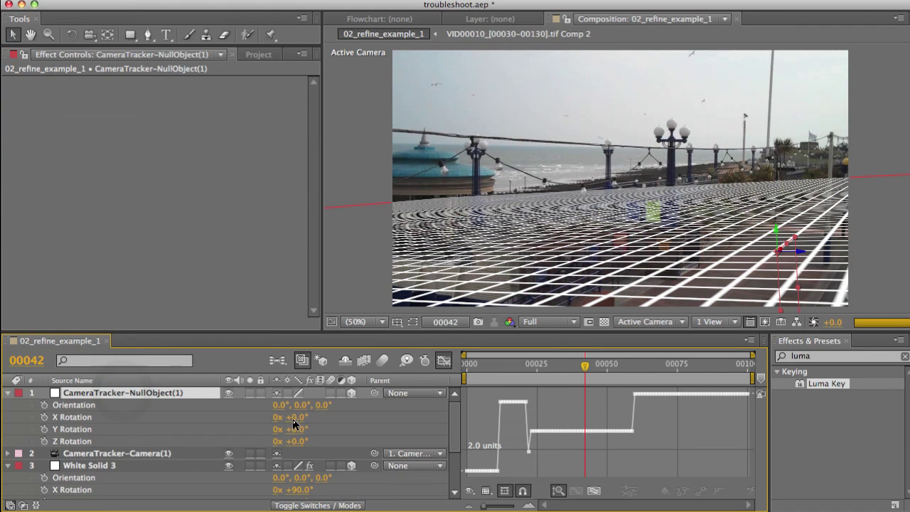
left_click_drag(287, 417, 289, 420)
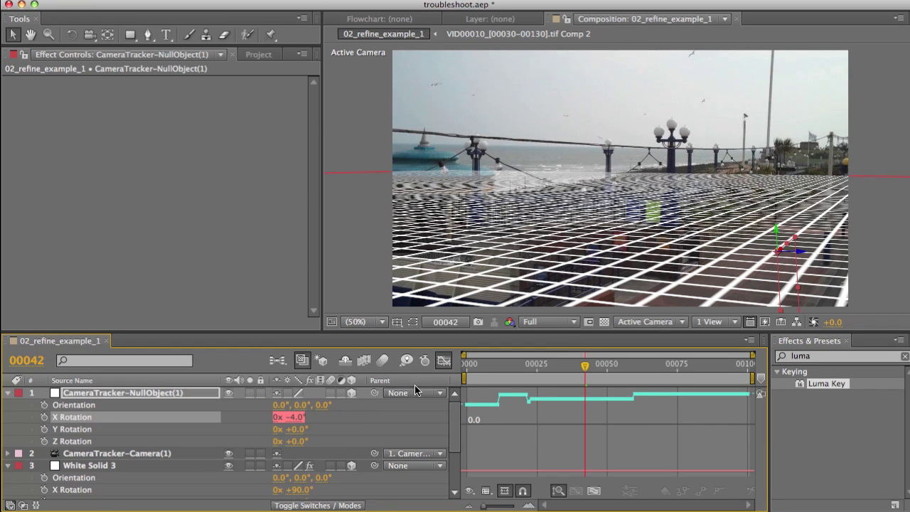
key("super+Down")
key("super+Down")
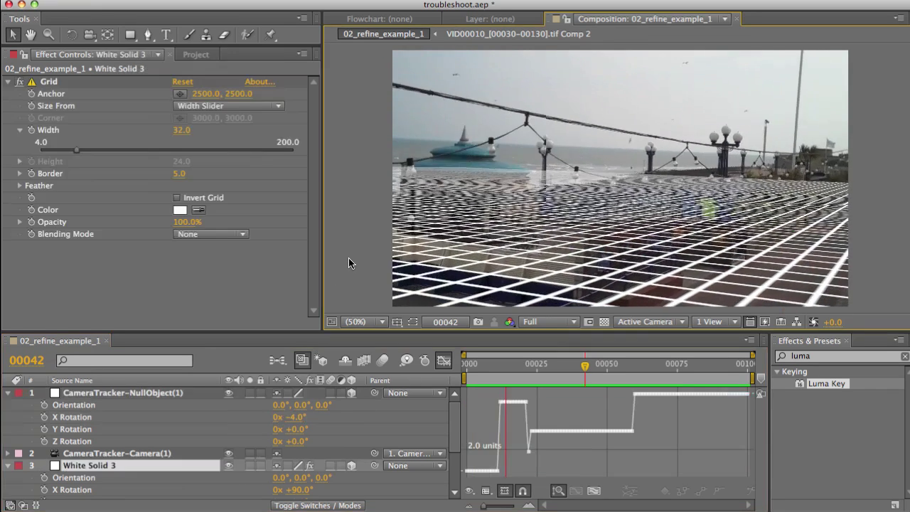